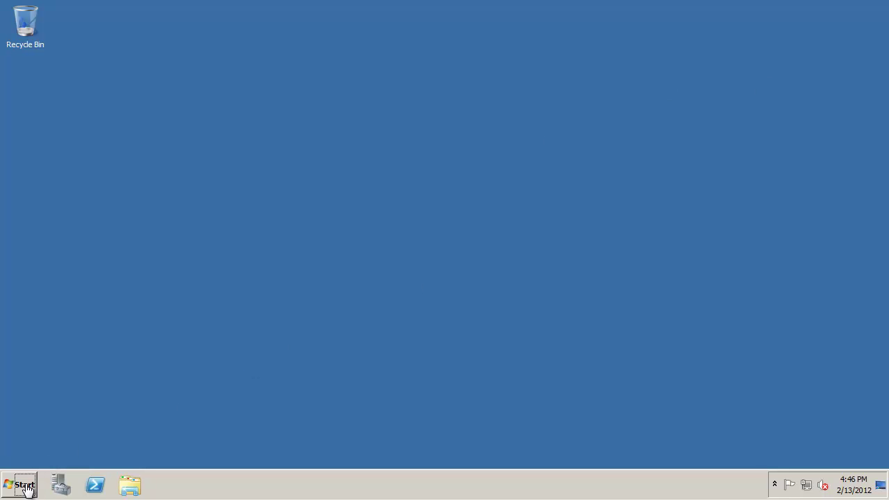
- Check the DNS settings of the local connection's IPv4 properties, then close the network windows
left_click(805, 486)
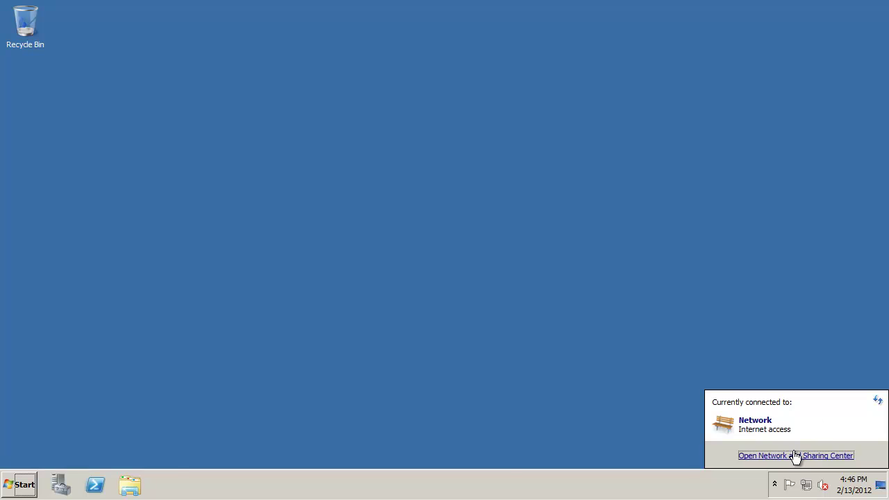
left_click(794, 455)
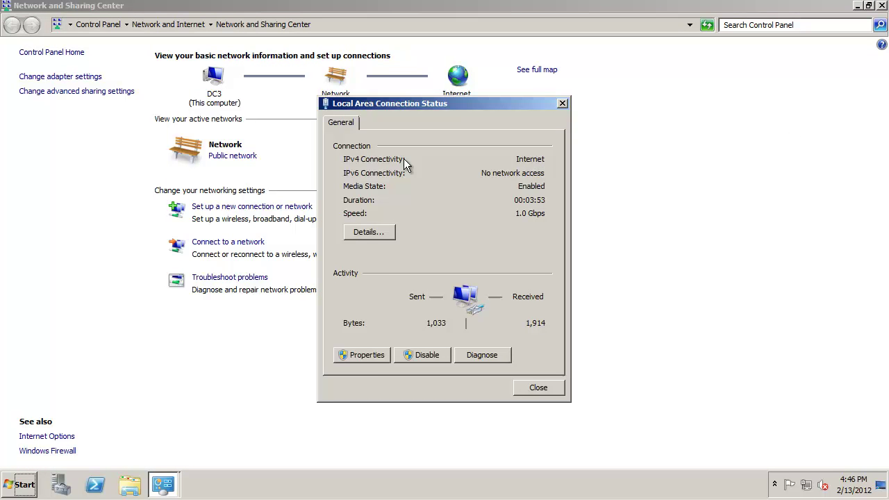
left_click(375, 351)
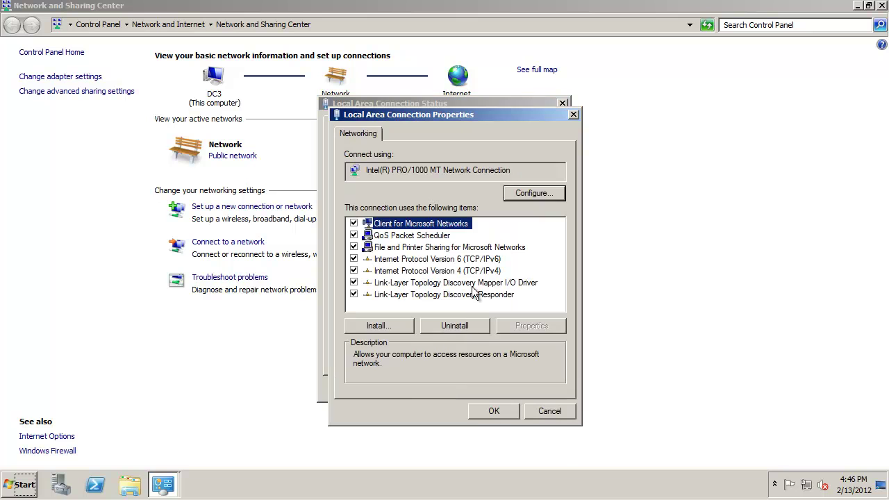
left_click(486, 270)
left_click(531, 328)
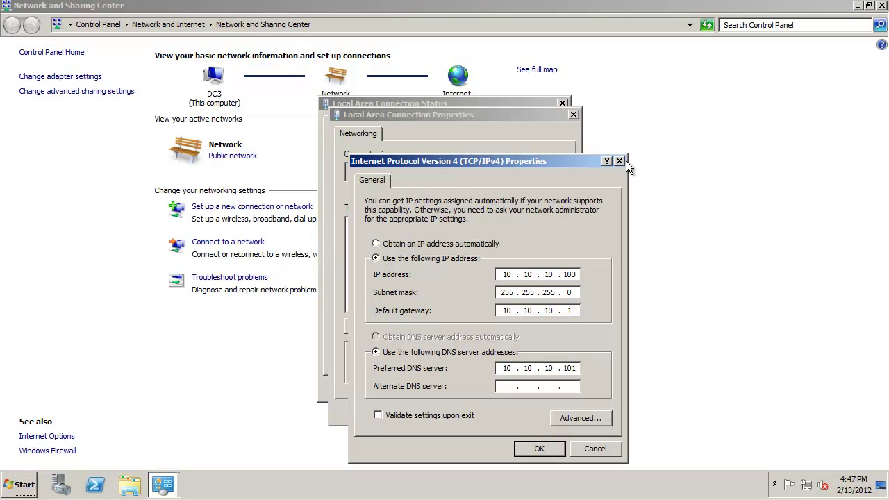
left_click(621, 161)
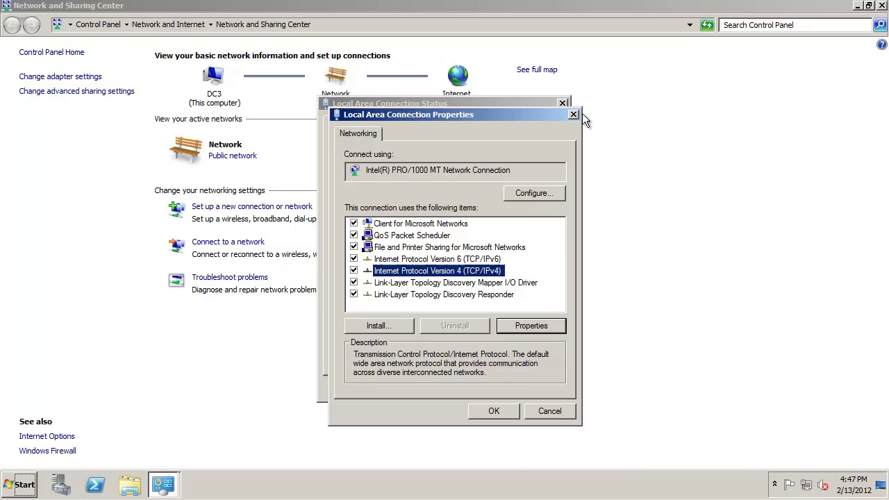
left_click(572, 115)
left_click(563, 102)
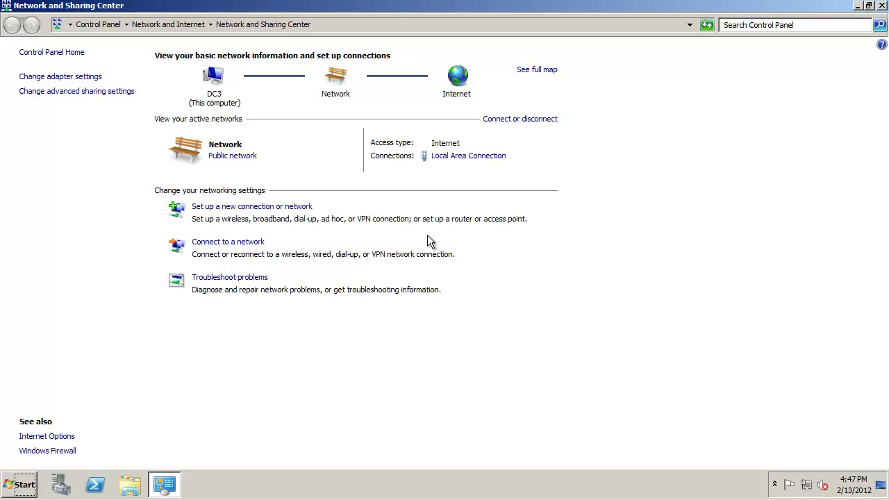
left_click(879, 8)
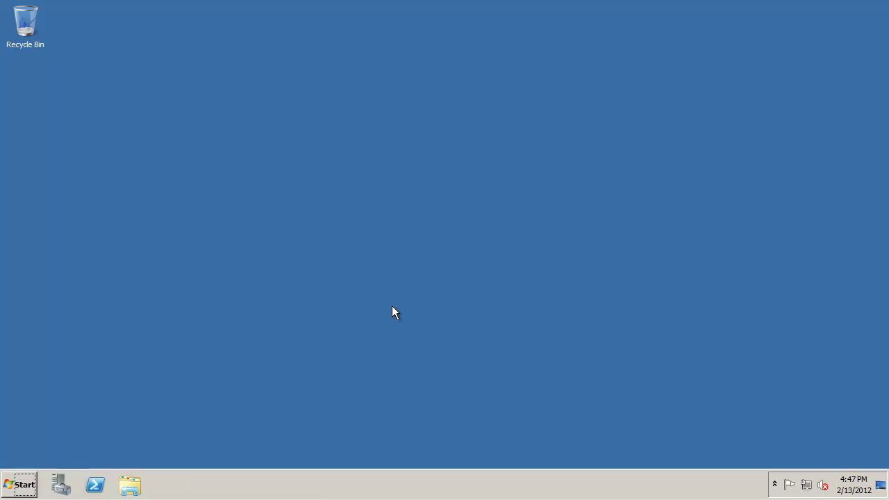
- Run dcpromo from the Run box to launch the AD DS Installation Wizard
left_click(28, 486)
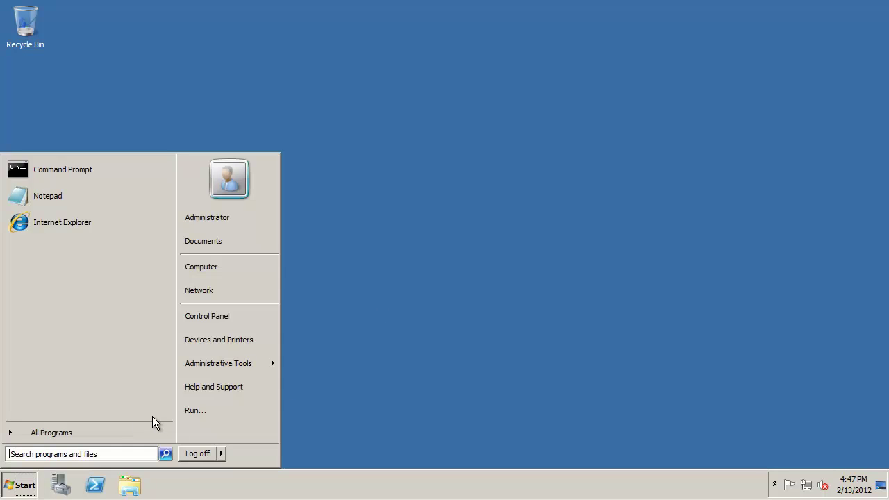
left_click(192, 416)
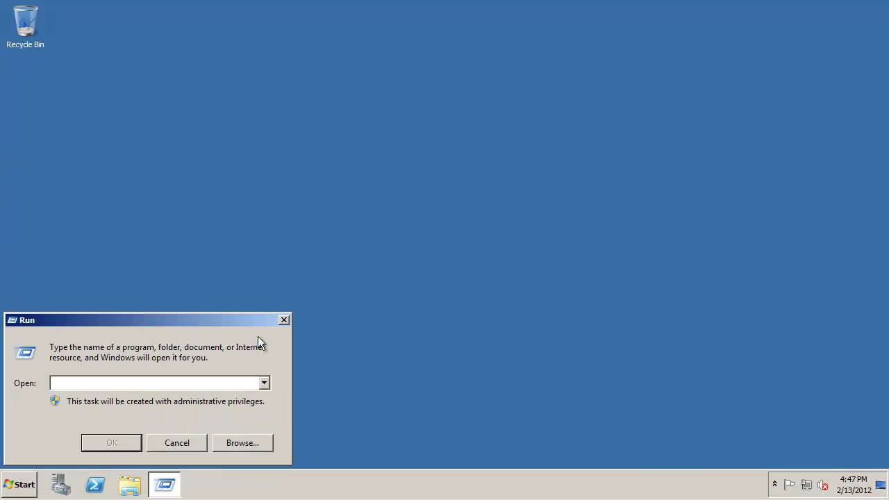
type("dcpromo")
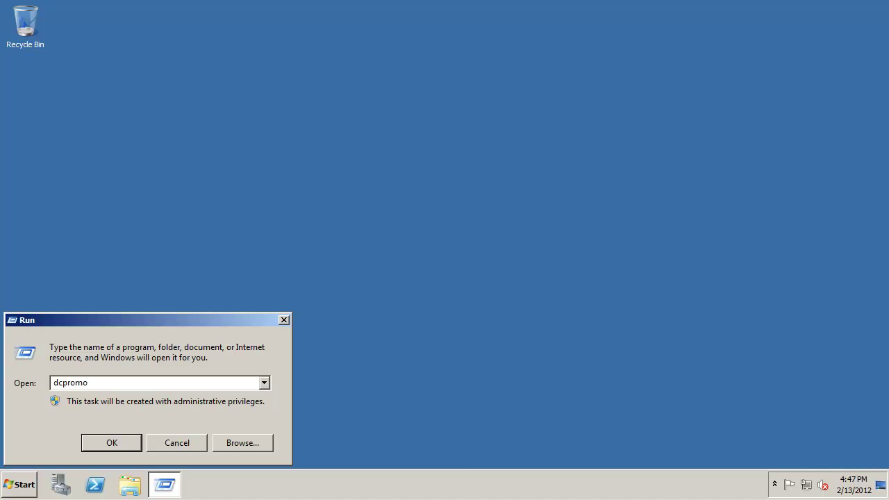
key("Return")
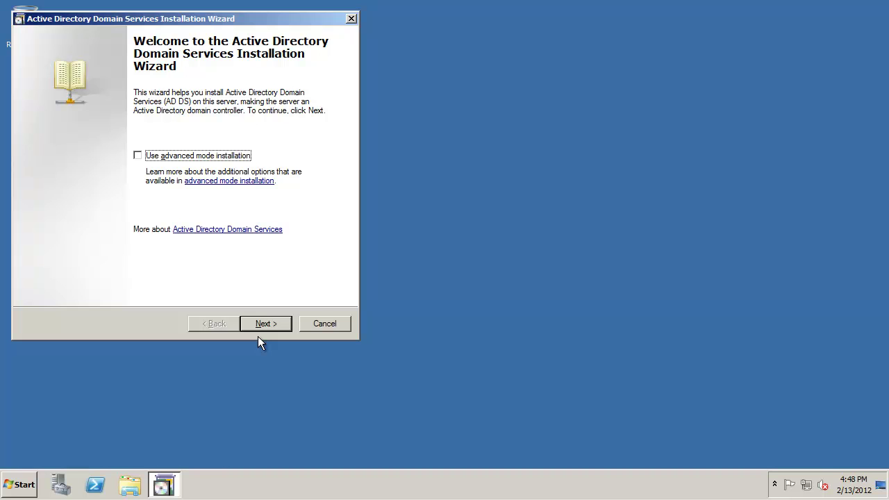
- Enable advanced mode installation and choose Existing forest, Create a new domain in an existing forest
left_click(202, 157)
left_click(277, 324)
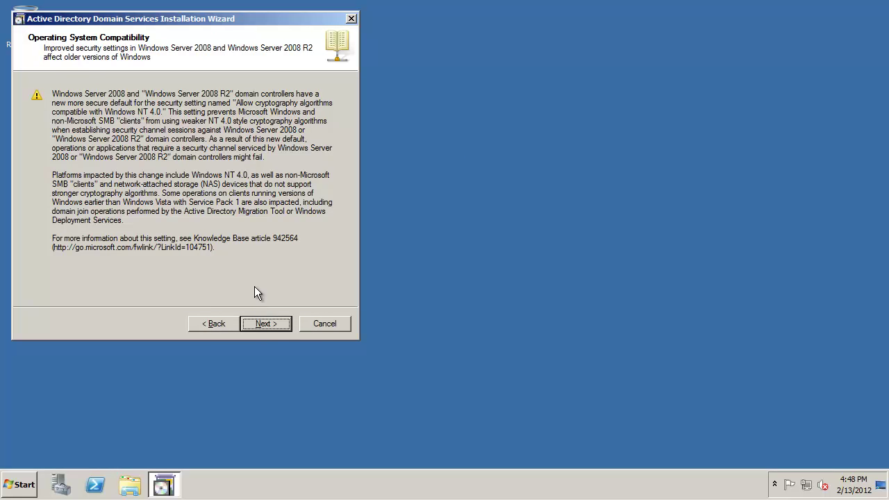
left_click(268, 325)
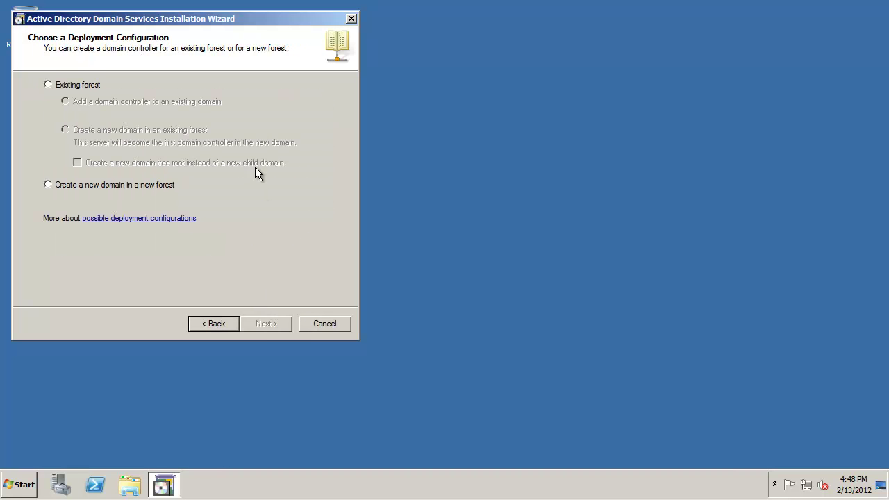
left_click(62, 89)
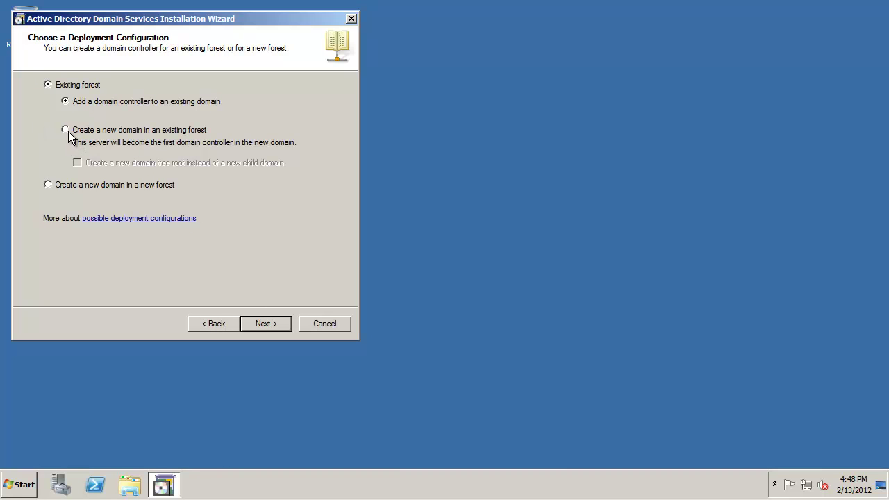
left_click(65, 131)
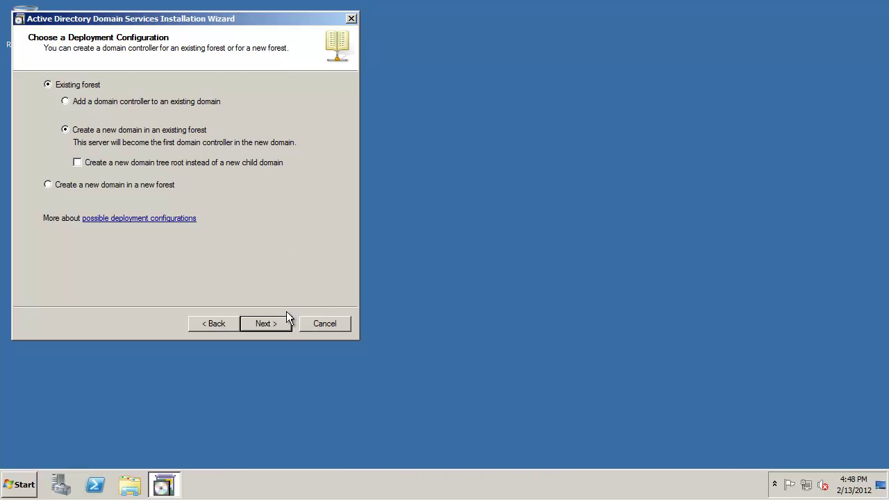
- Enter forest itvc.local and supply the domain administrator's credentials
left_click(266, 324)
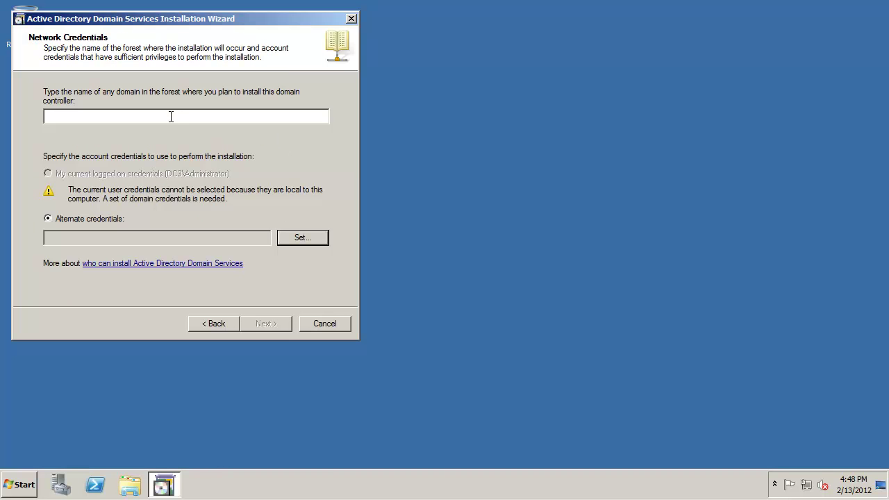
type("itvc.local")
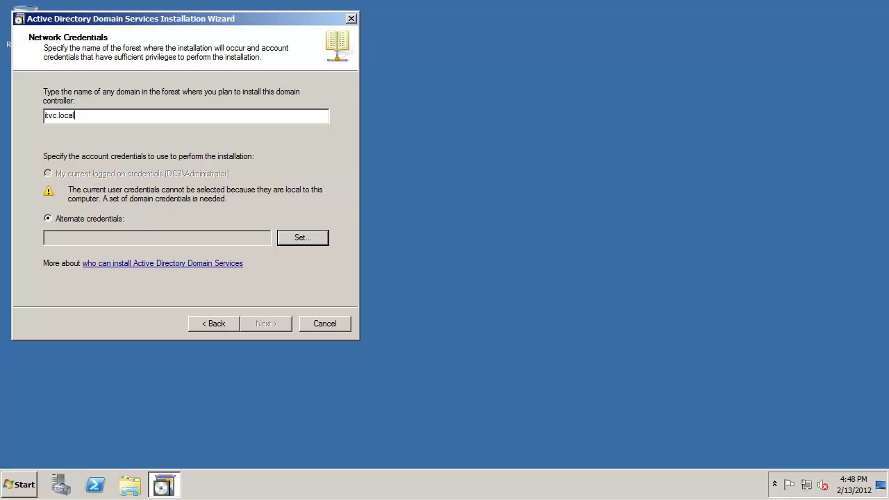
left_click(298, 238)
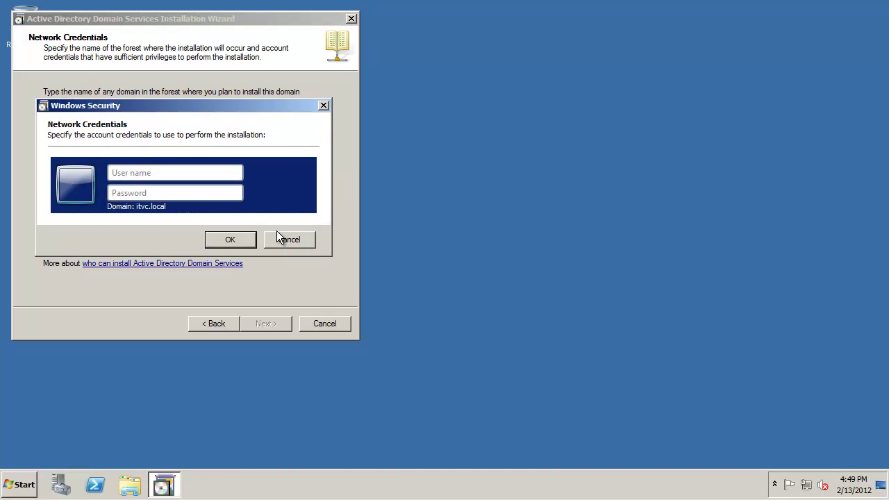
type("administratoPa$$w0rd")
key("Return")
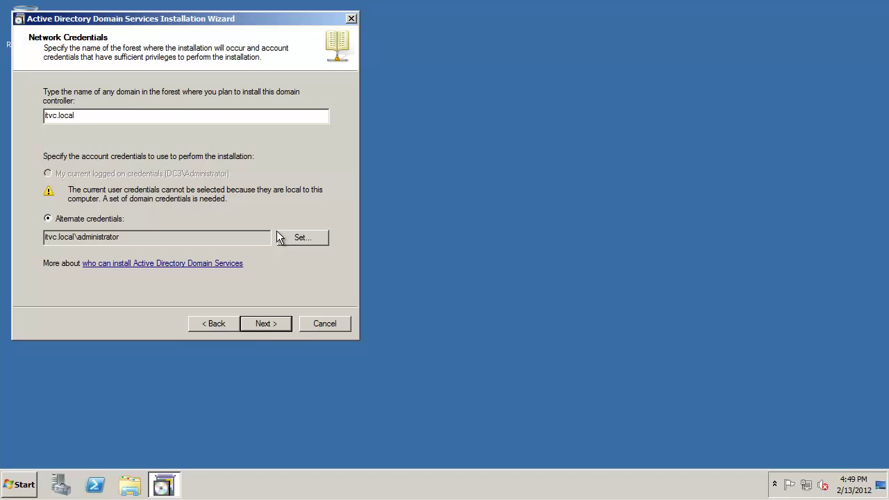
- Pick itvc.local as the parent domain and name the child domain 'child'
left_click(260, 321)
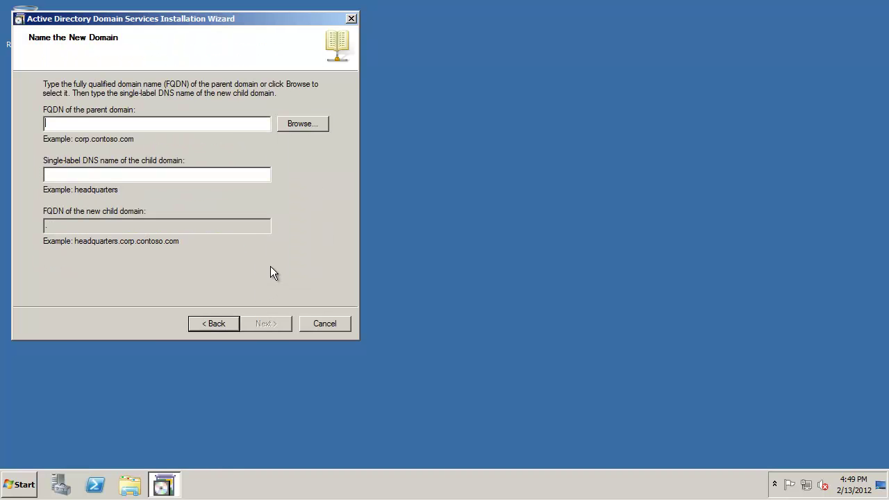
left_click(298, 125)
left_click(111, 93)
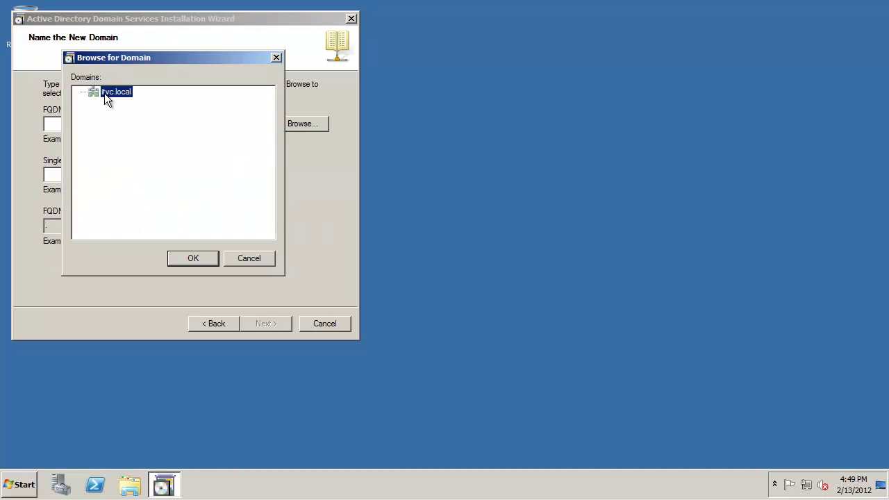
left_click(201, 265)
left_click(112, 173)
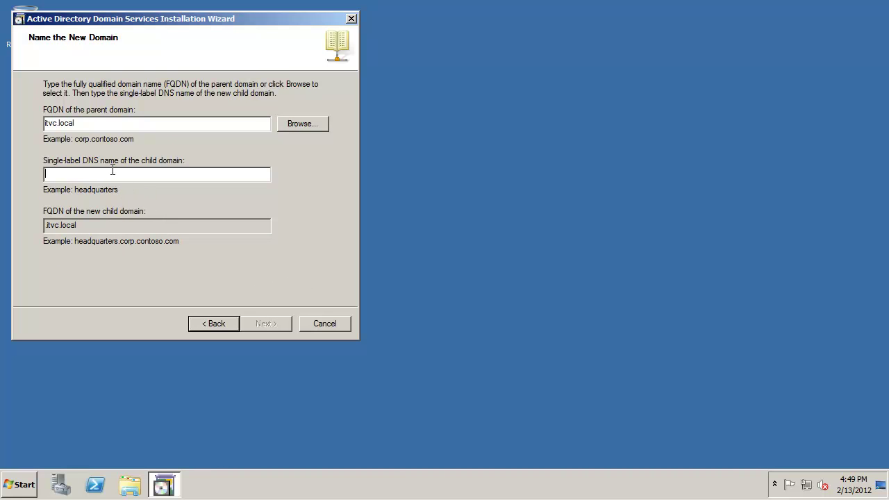
type("child")
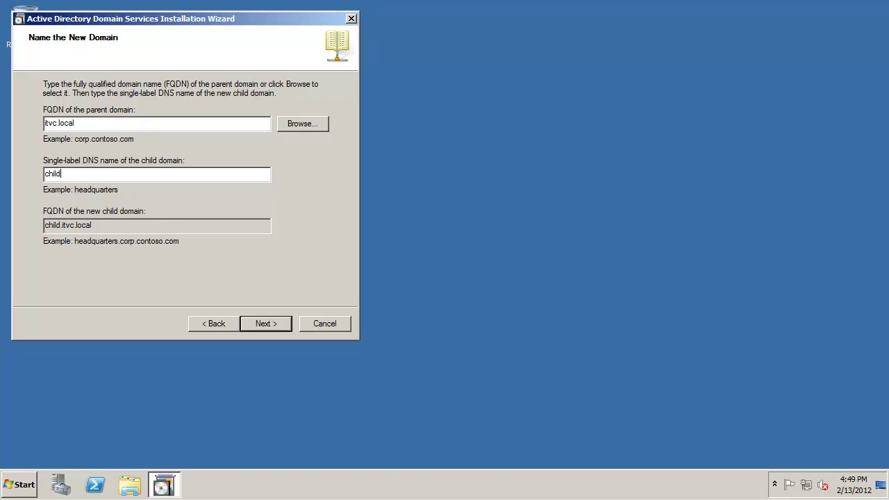
left_click(268, 330)
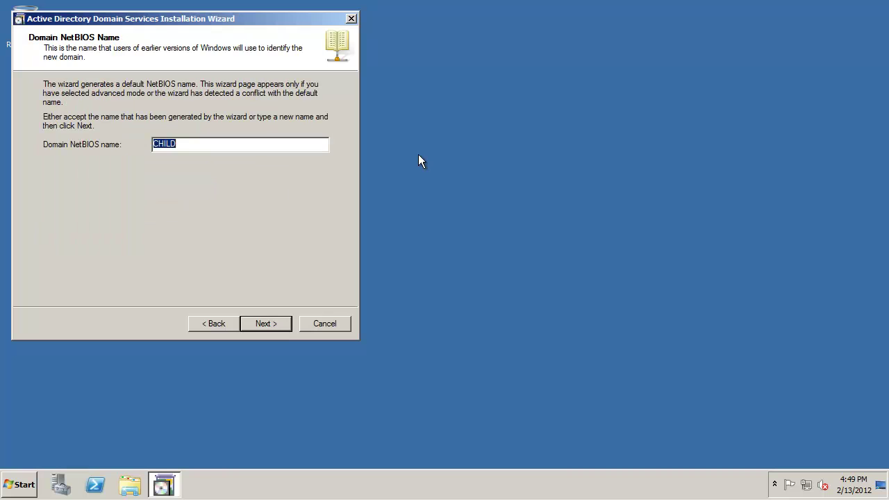
- Accept NetBIOS name CHILD and set the domain functional level to Windows Server 2008 R2
left_click(275, 325)
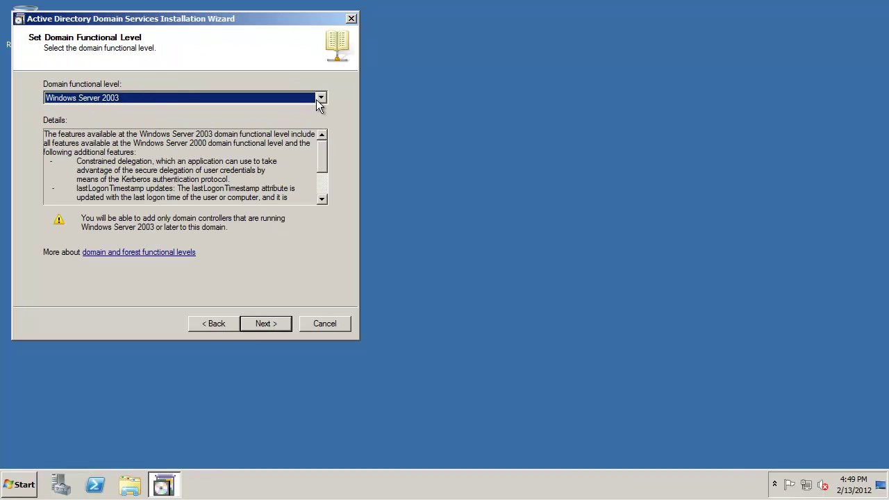
left_click(320, 100)
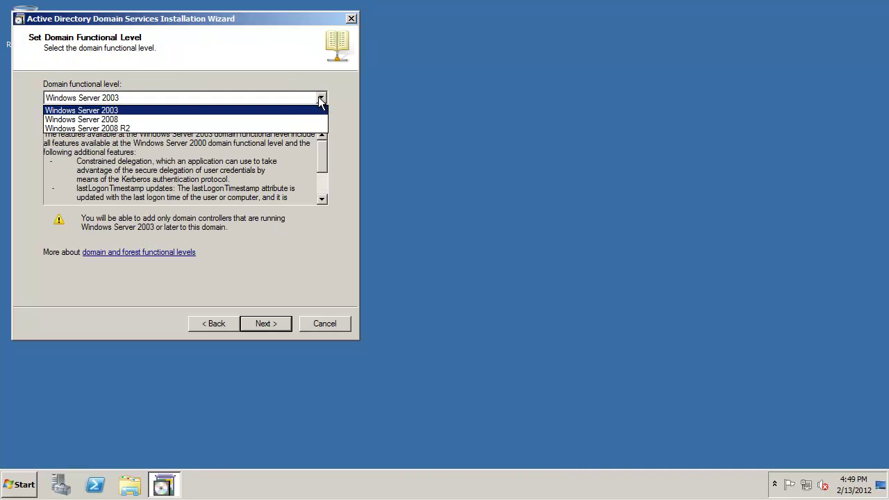
left_click(138, 129)
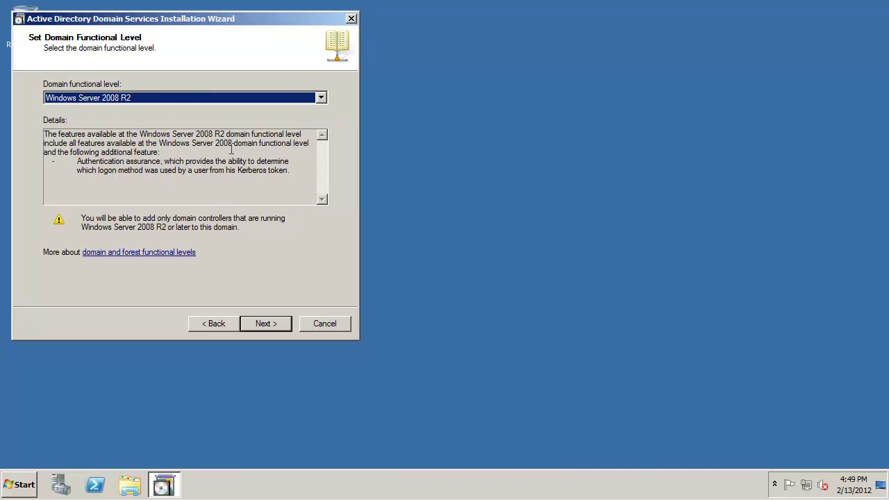
left_click(261, 323)
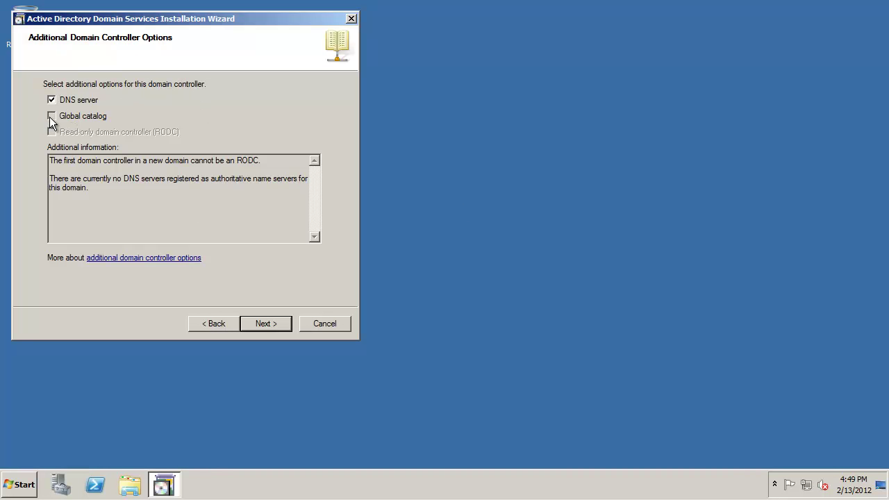
- Keep the default source controller and folder locations, and enter the Restore Mode password twice
left_click(274, 325)
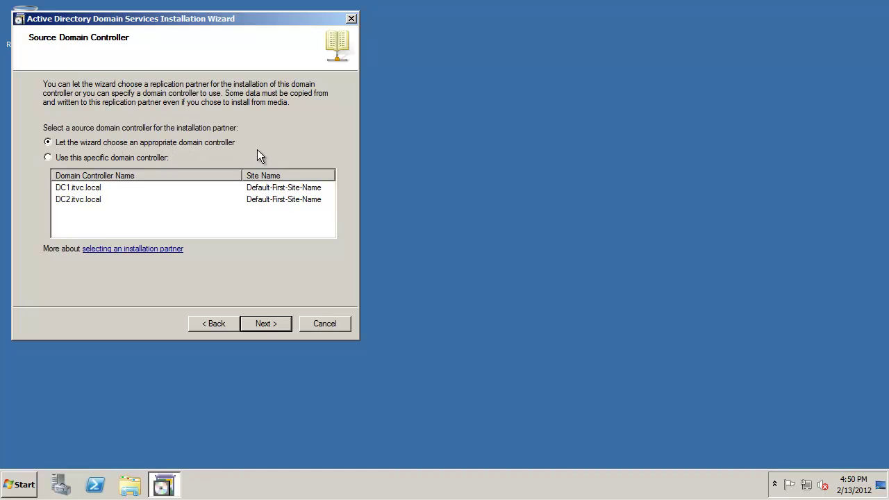
left_click(266, 324)
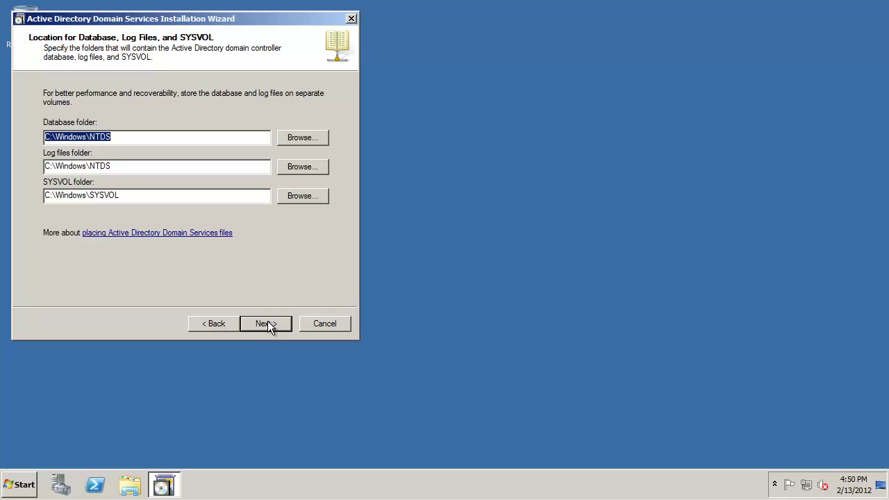
left_click(266, 323)
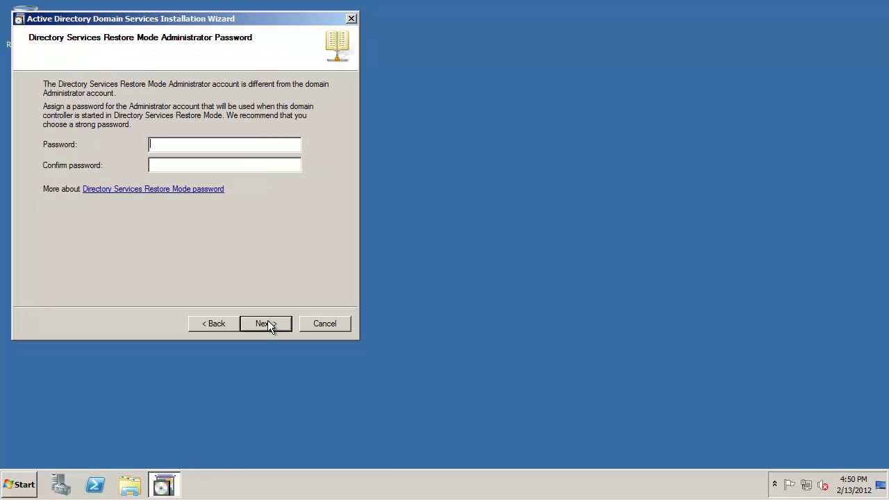
type("P@ssw0rP@ssw0rd")
left_click(279, 321)
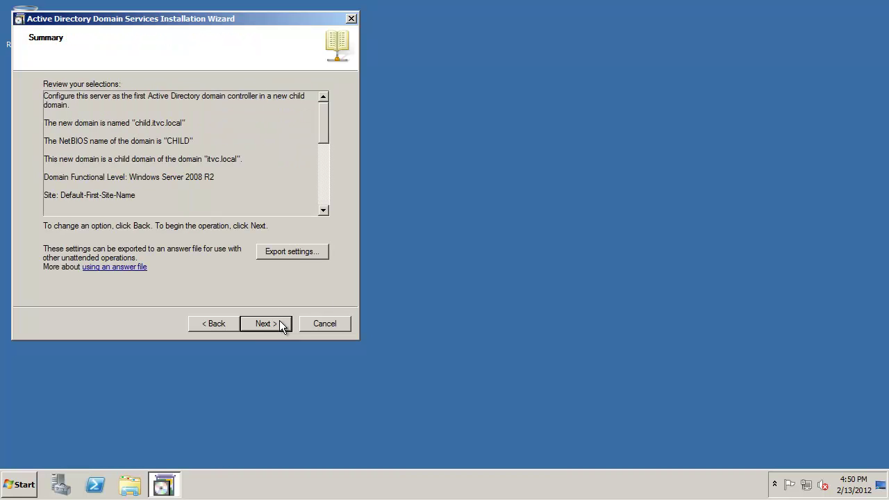
- Start the child domain controller installation with Reboot on completion ticked
left_click(279, 322)
left_click(347, 321)
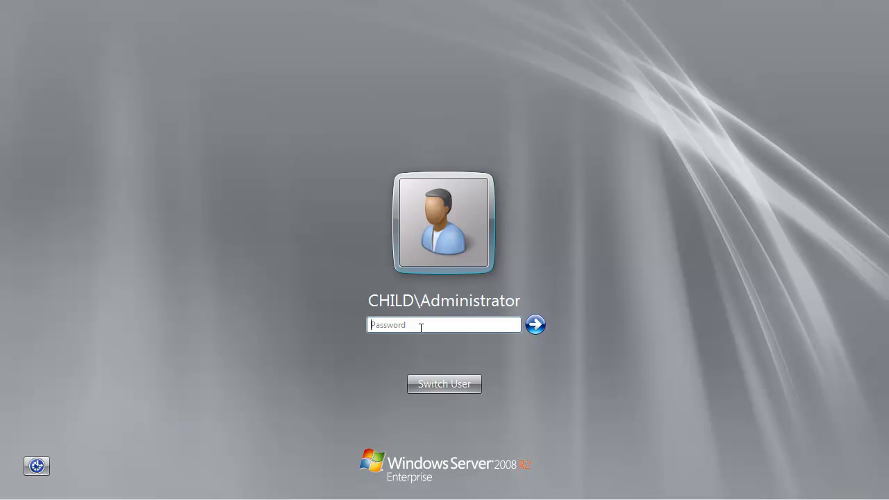
- Log on with the administrator password and launch Active Directory Users and Computers
type("Pa$$w0rd")
key("Return")
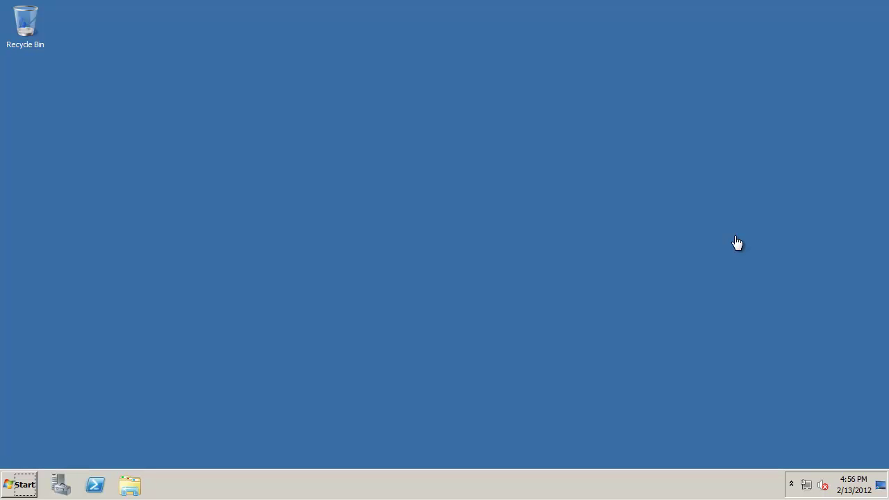
left_click(39, 482)
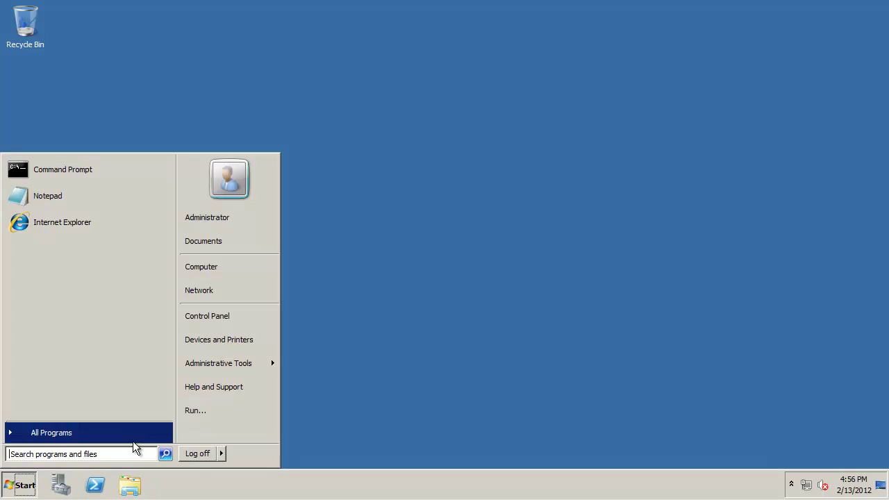
mouse_move(227, 368)
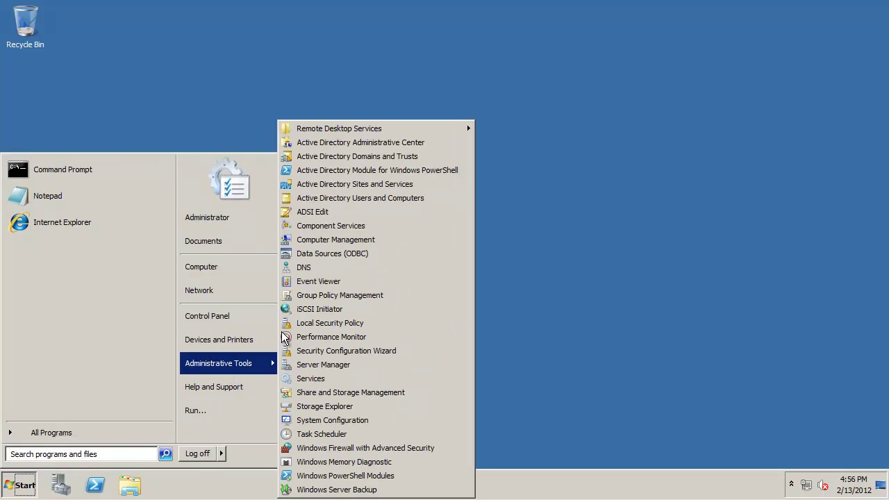
left_click(391, 200)
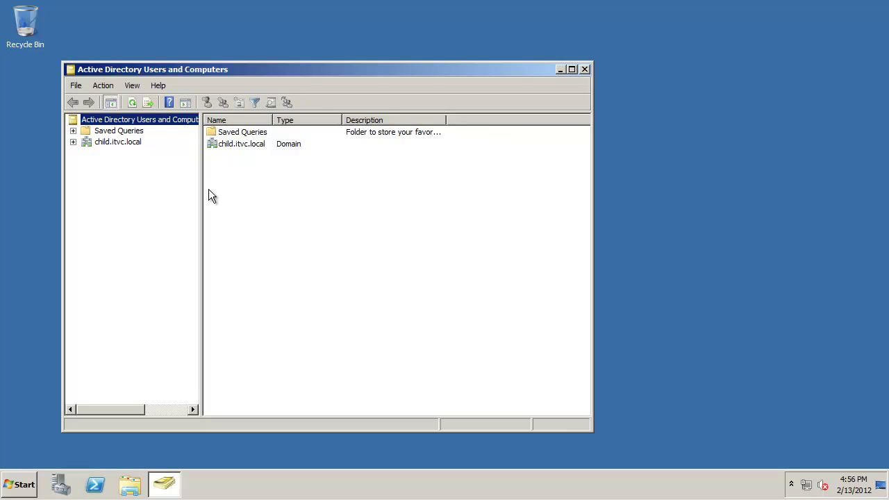
- Expand child.itvc.local in Active Directory Users and Computers, then launch the DNS console
left_click(73, 142)
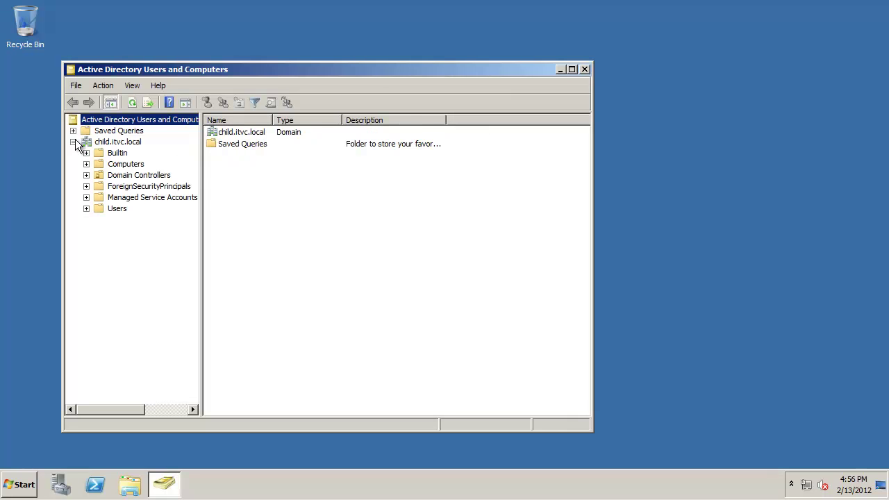
left_click(123, 143)
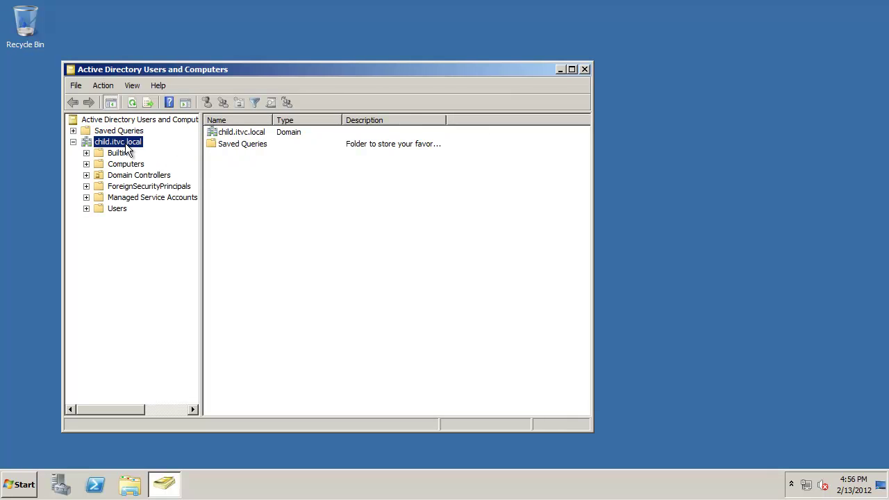
left_click(24, 490)
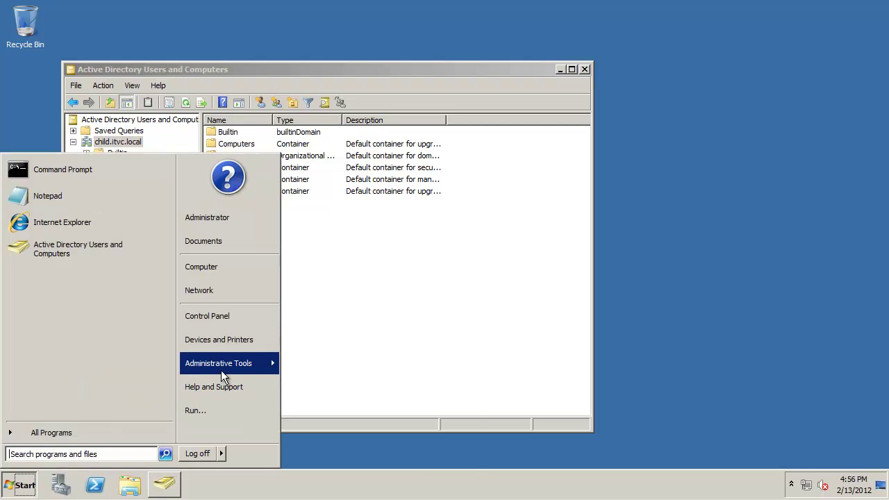
mouse_move(221, 370)
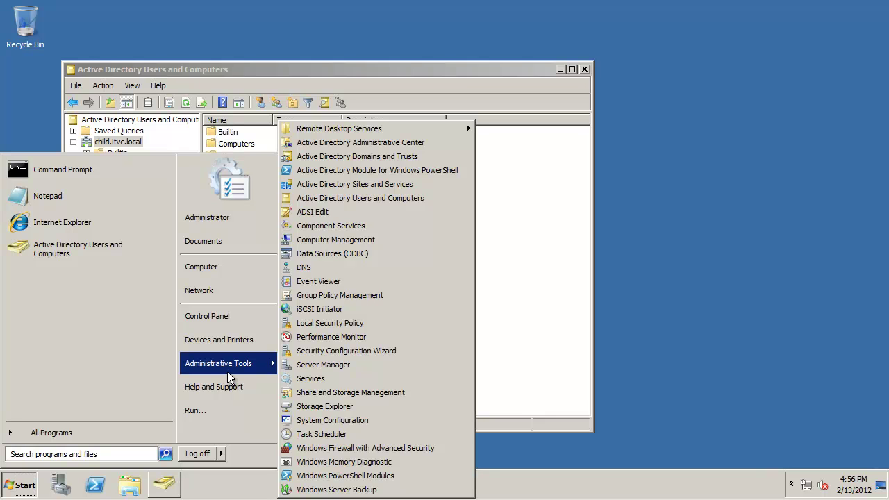
left_click(327, 268)
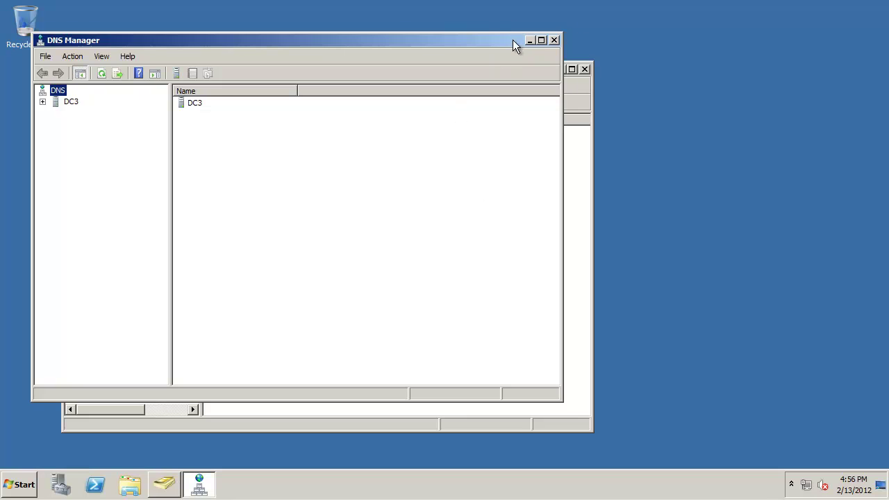
- Expand DC3's Forward Lookup Zones to show the child.itvc.local zone records
left_click_drag(512, 39, 599, 34)
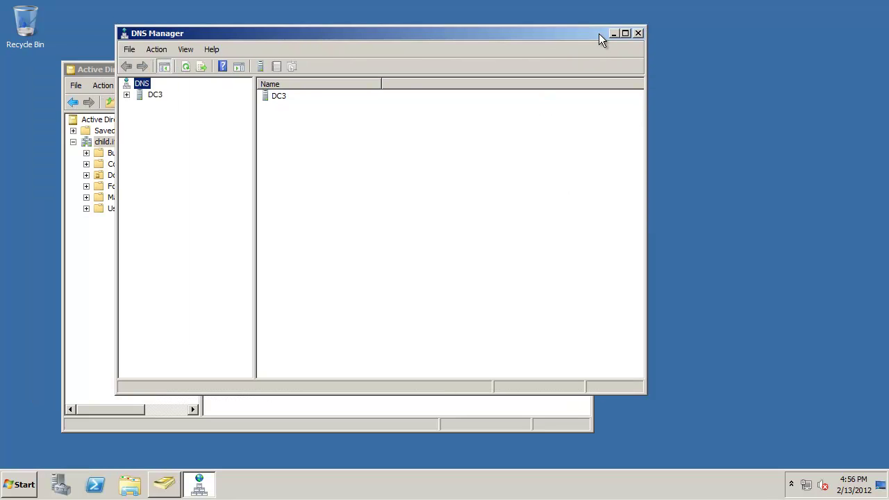
left_click(126, 94)
left_click(140, 117)
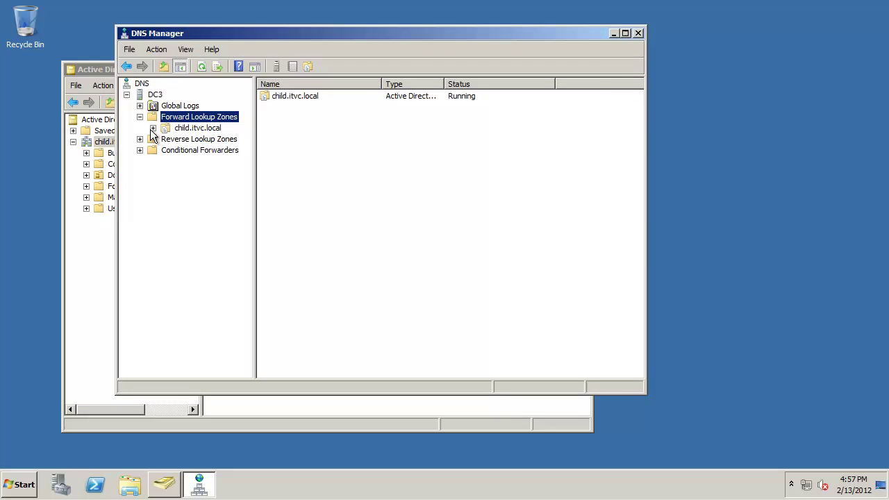
left_click(153, 128)
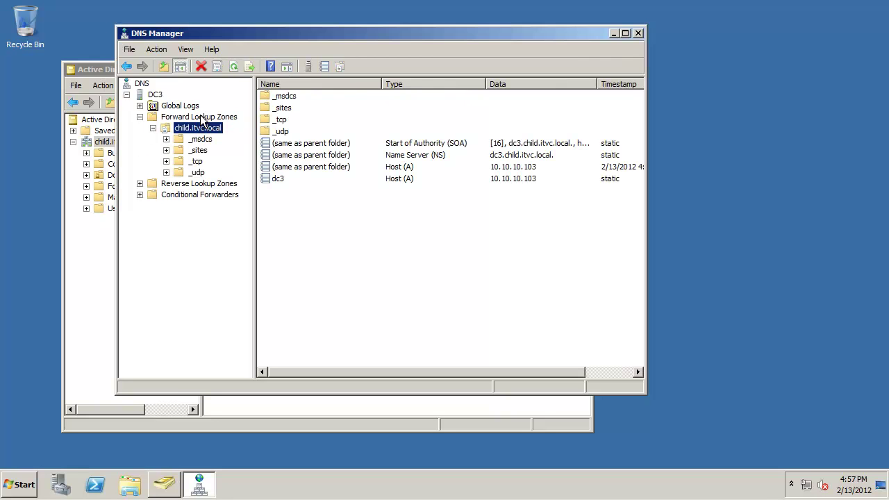
- Open DC3's DNS server properties and inspect the Forwarders entry for DC1 at 10.10.10.101
right_click(155, 95)
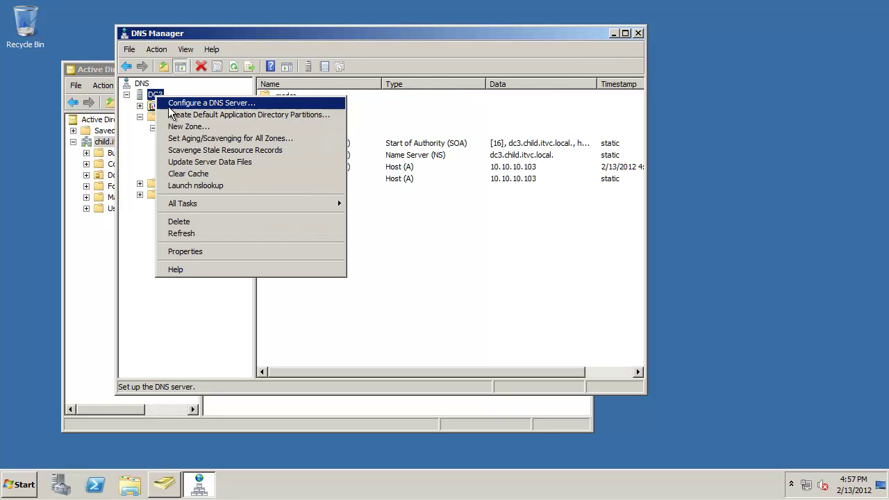
left_click(269, 254)
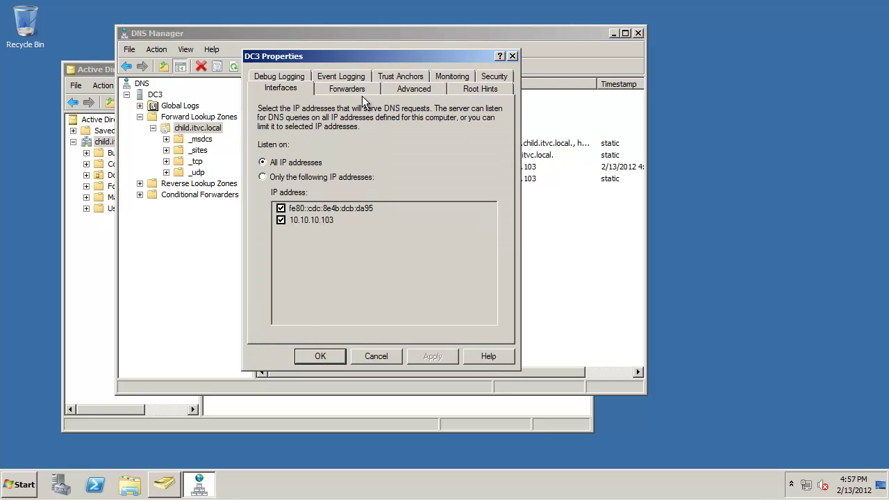
left_click(347, 89)
left_click(282, 171)
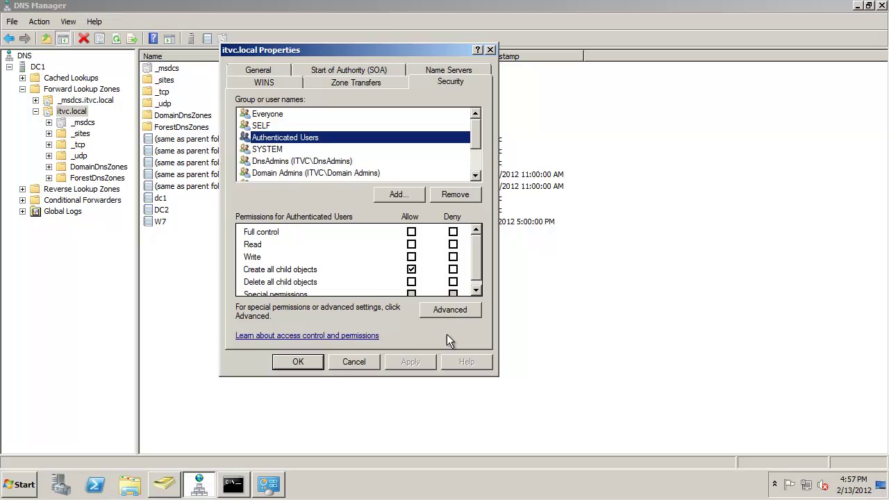
- Refresh itvc.local and review the child delegation's name server dc3.child.itvc.local at 10.10.10.103
left_click(366, 361)
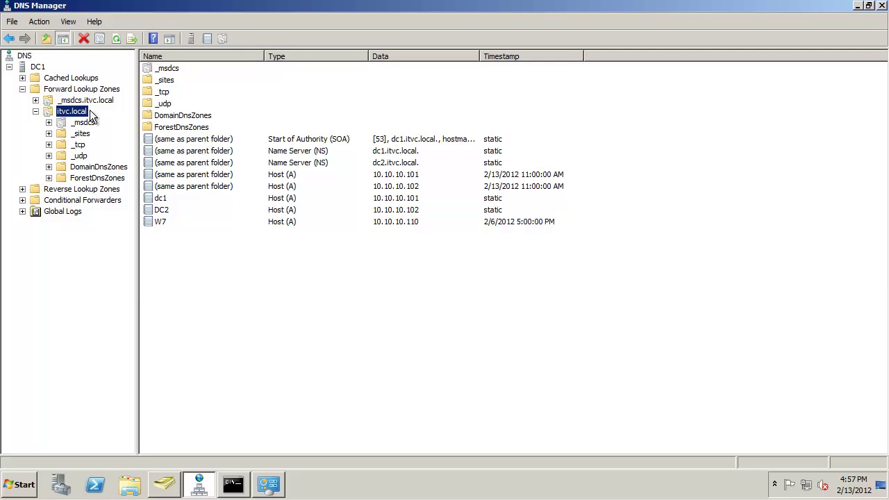
key("F5")
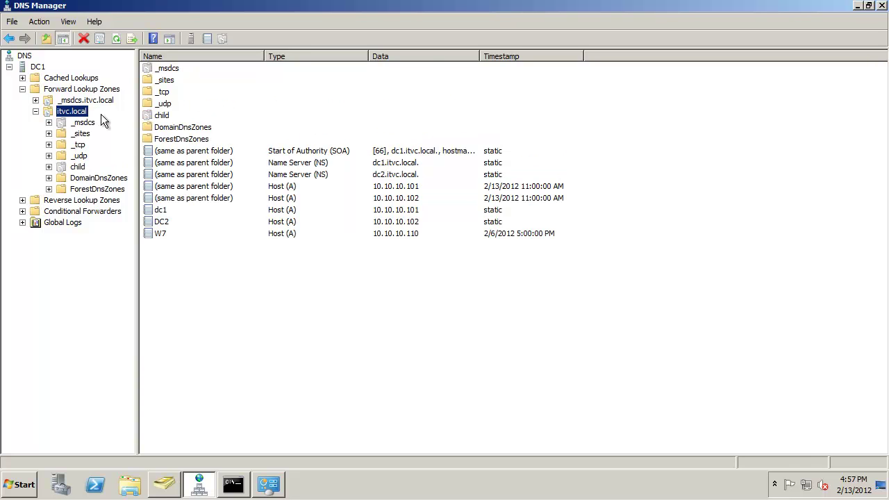
left_click(59, 167)
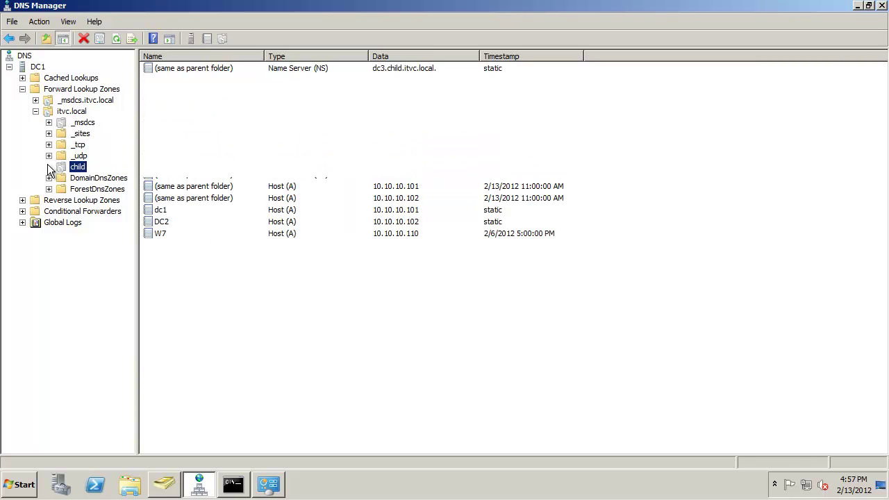
left_click(338, 70)
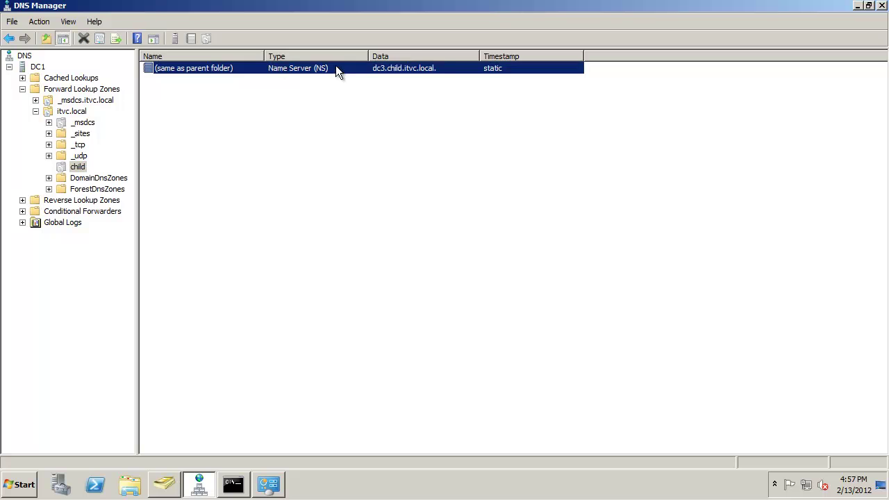
double_click(443, 69)
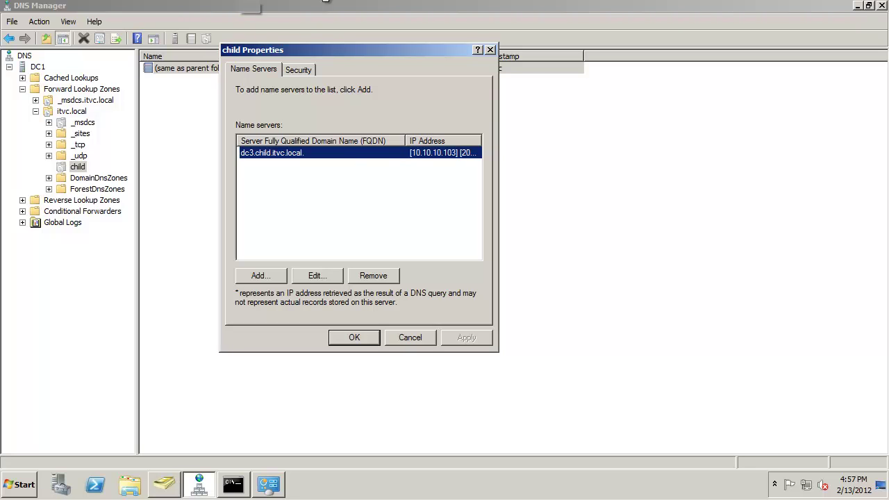
left_click(355, 337)
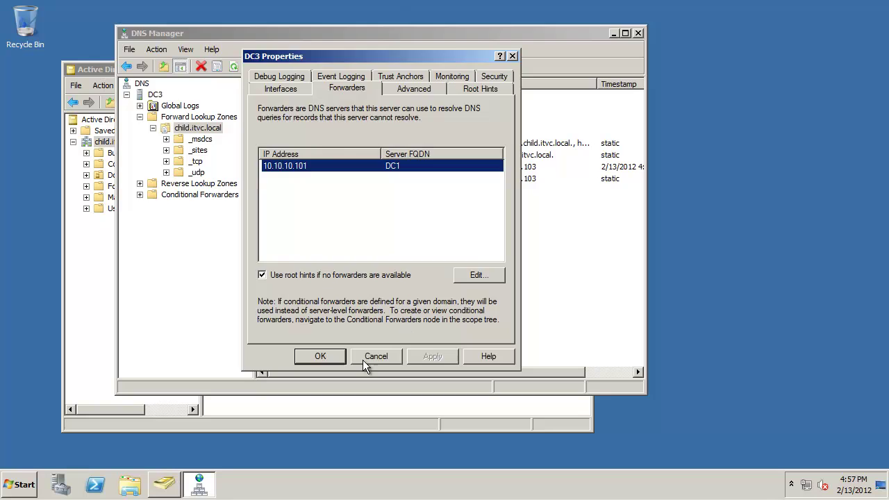
- Close DC3's DNS server properties, DNS Manager and Active Directory Users and Computers
left_click(364, 358)
left_click(638, 33)
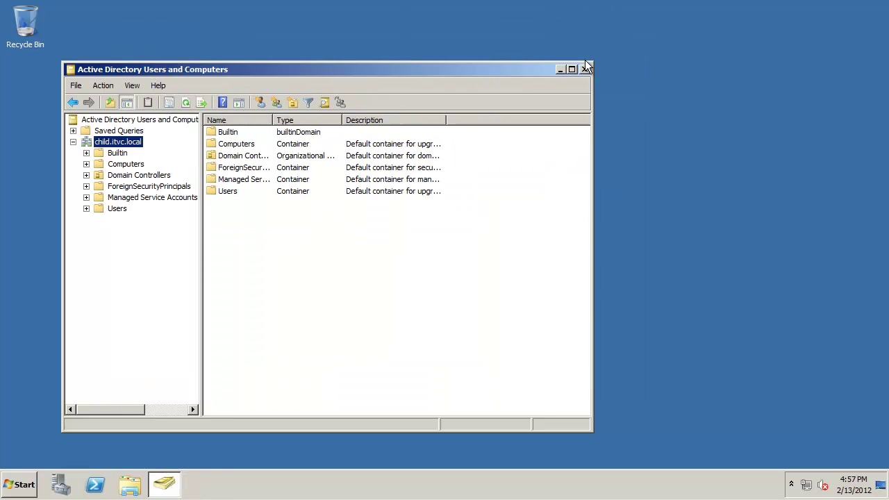
left_click(584, 69)
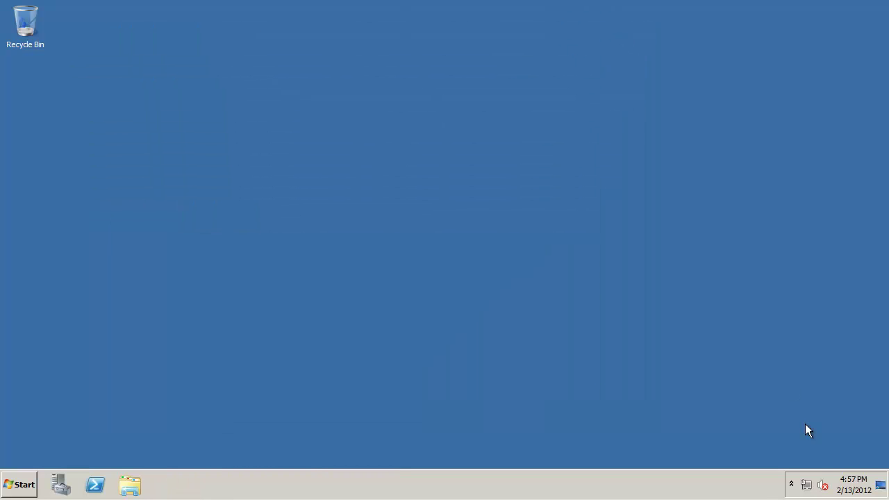
- Show DC3's Local Area Connection IPv4 settings: preferred DNS 127.0.0.1, alternate DNS 10.10.10.101
left_click(806, 484)
left_click(788, 457)
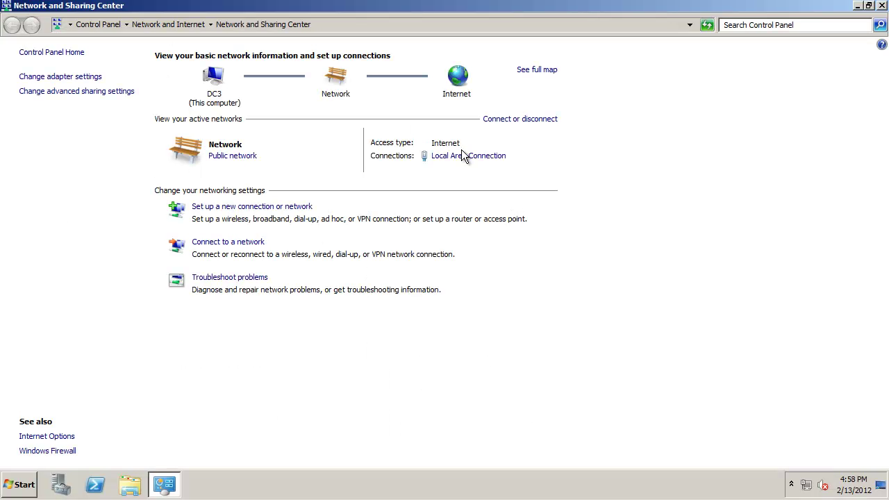
left_click(469, 155)
left_click(347, 356)
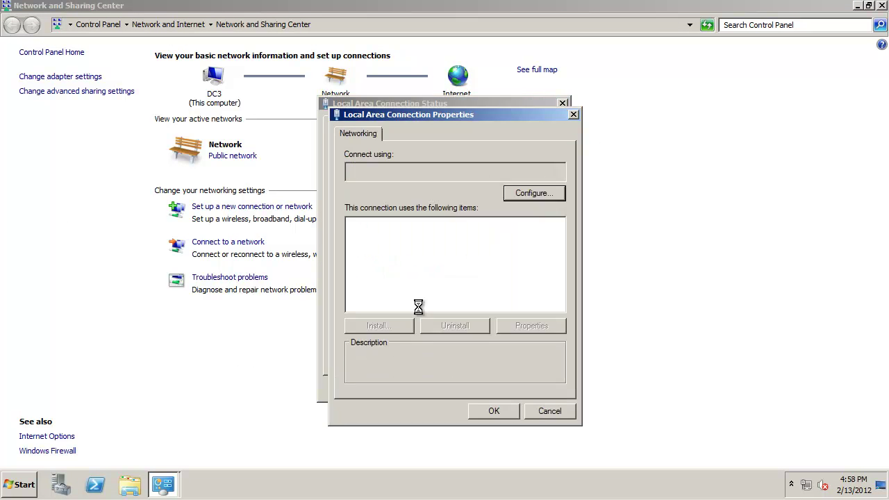
left_click(469, 272)
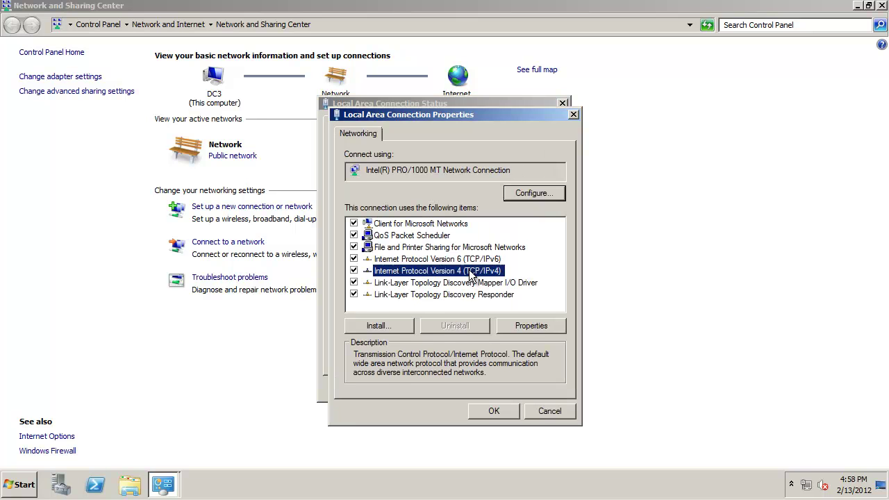
left_click(526, 326)
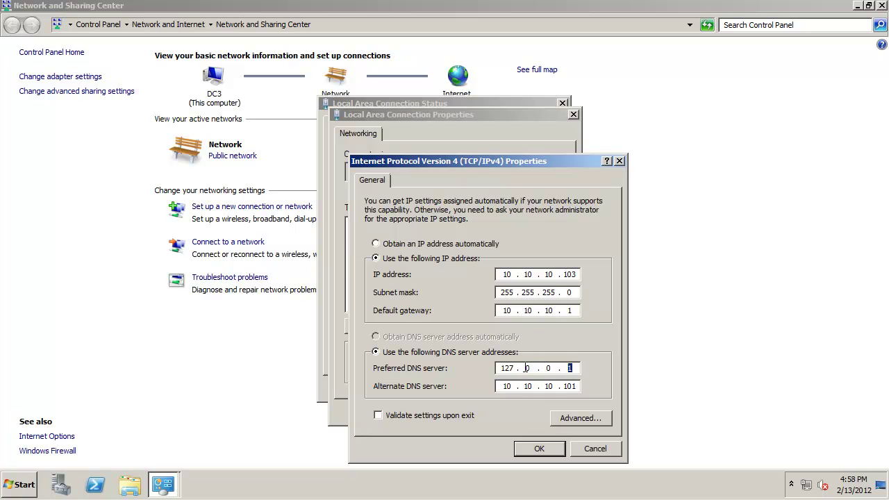
key("Tab")
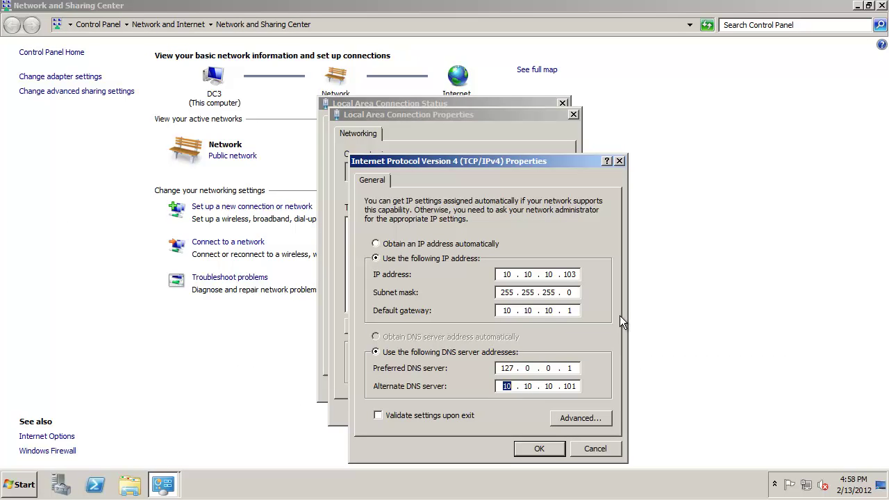
- Close the IPv4 settings, connection properties, status window and Network and Sharing Center
left_click(540, 448)
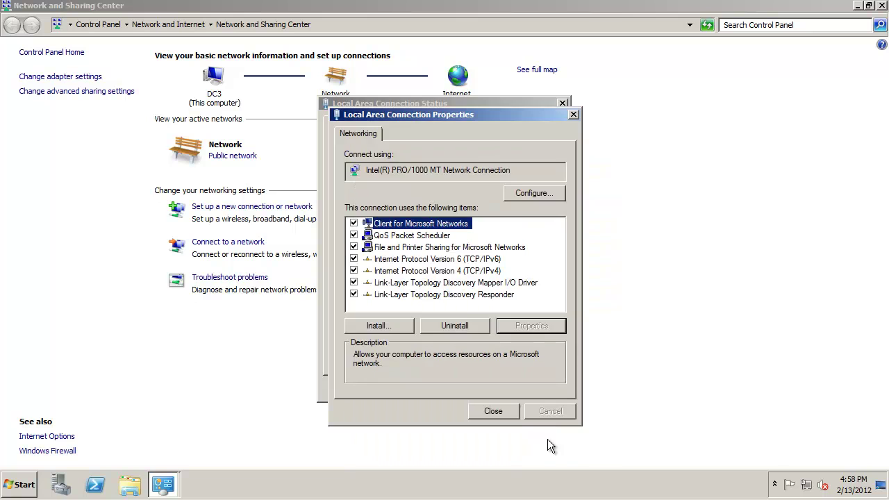
left_click(494, 411)
left_click(561, 391)
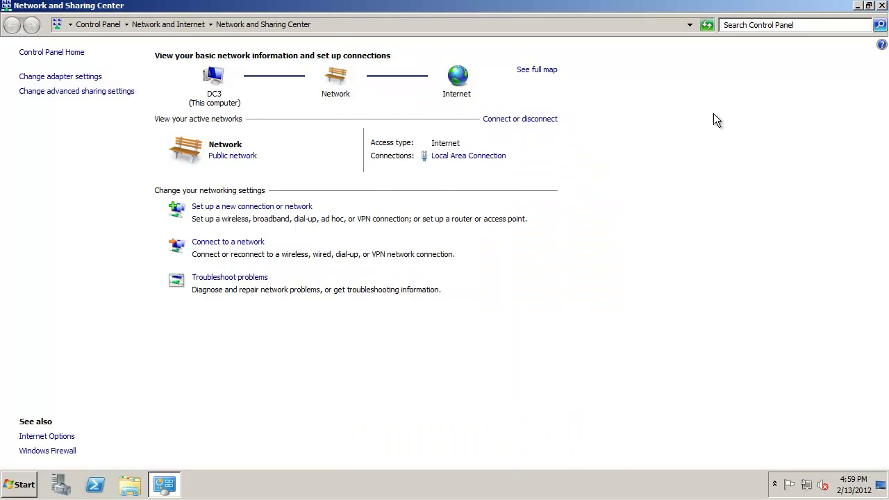
left_click(882, 6)
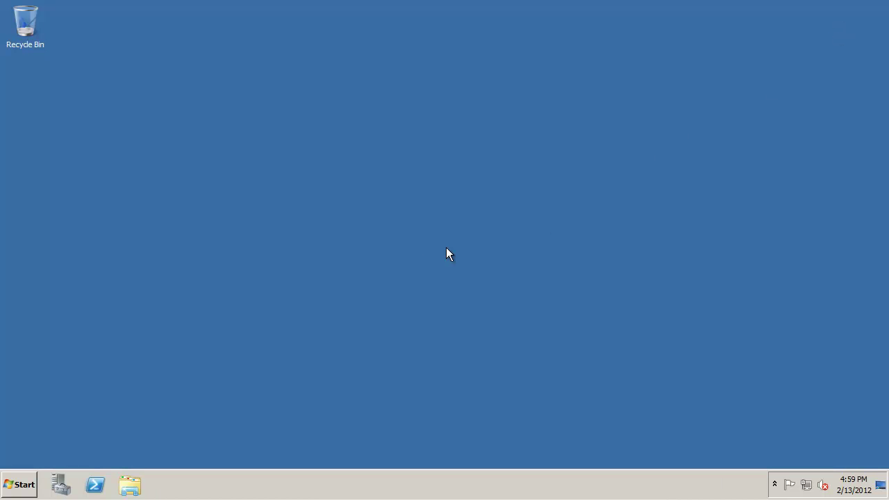
- Launch DNS Manager on DC3 and view the child.itvc.local zone records and Reverse Lookup Zones
left_click(22, 488)
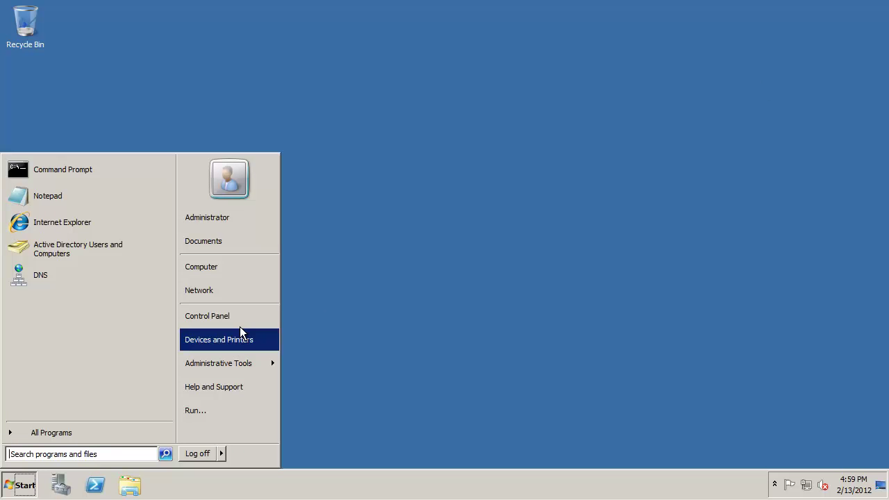
left_click(376, 177)
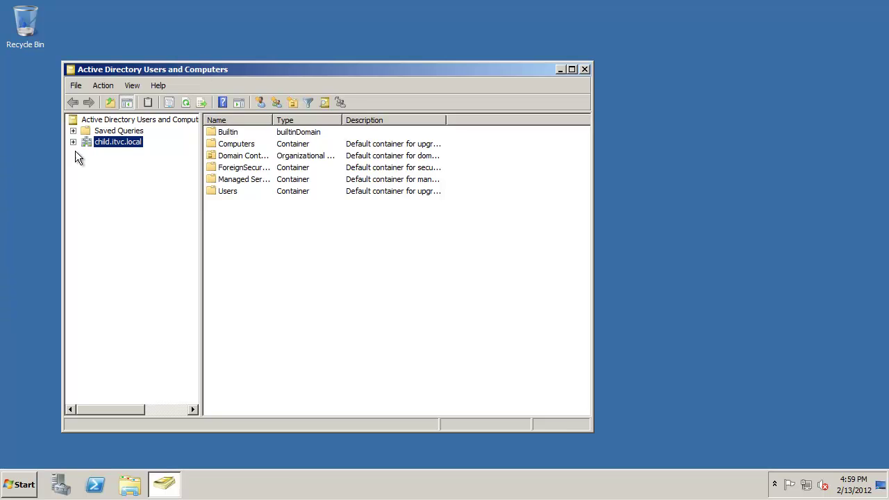
left_click(73, 142)
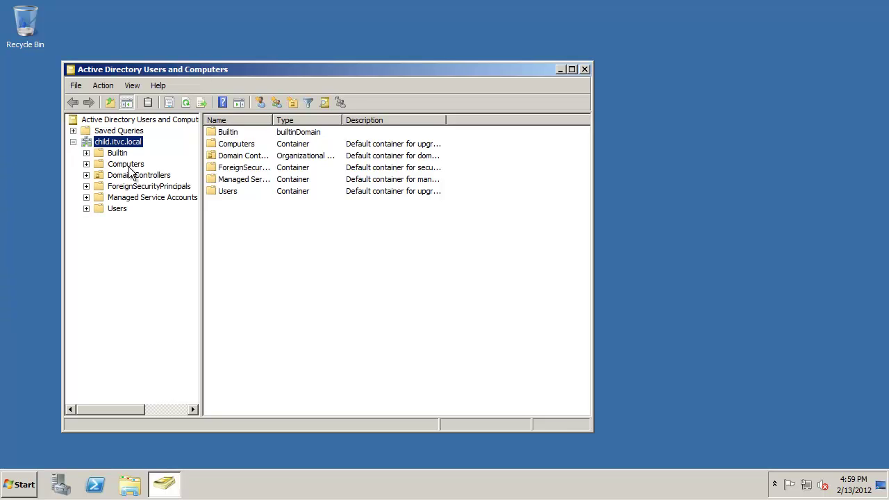
left_click(22, 484)
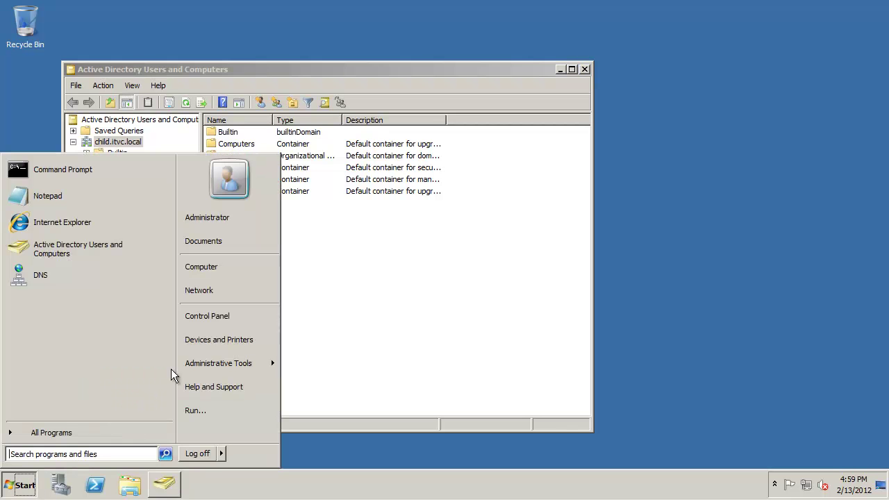
left_click(74, 267)
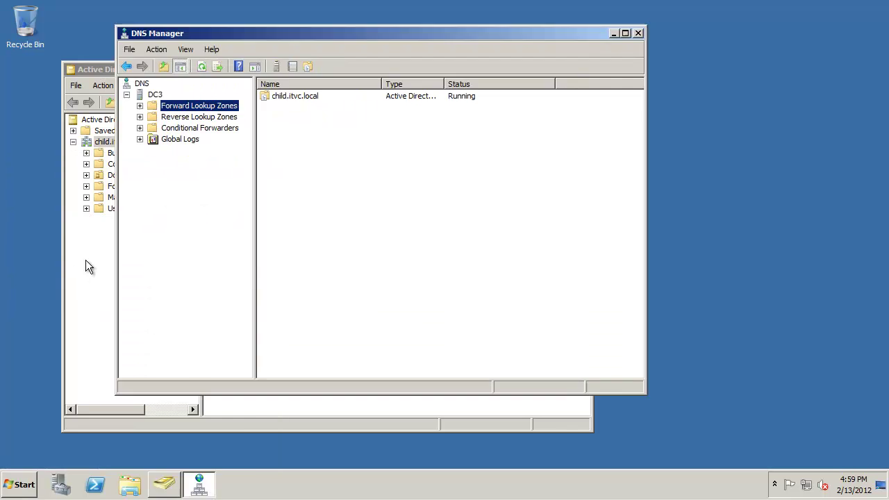
left_click(139, 105)
left_click(153, 117)
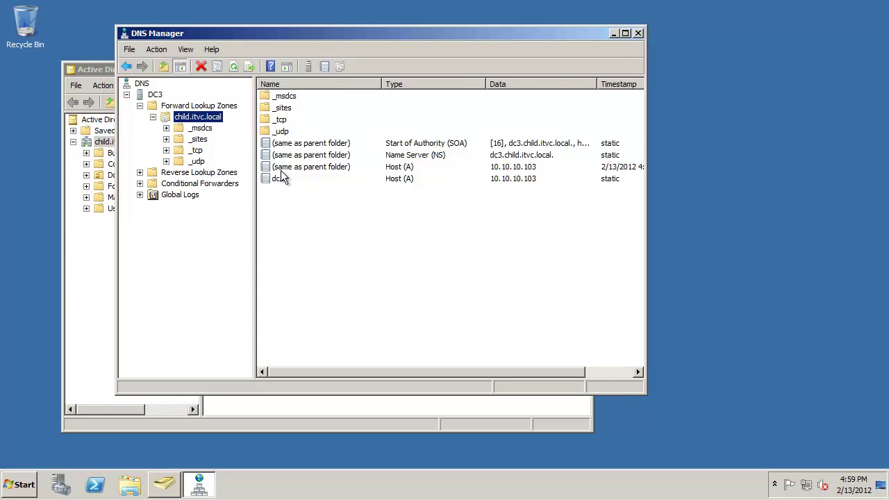
left_click(143, 175)
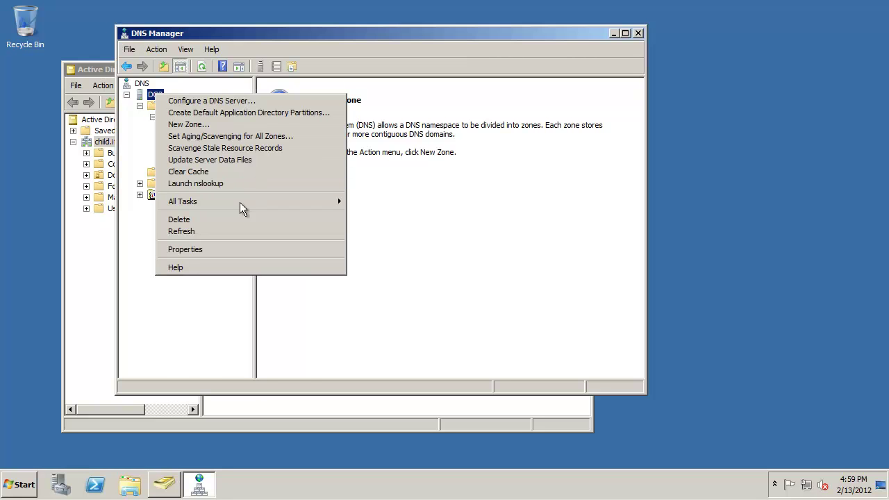
- Check DC3's DNS server Forwarders list for 10.10.10.101 (DC1)
right_click(155, 94)
left_click(220, 248)
left_click(362, 89)
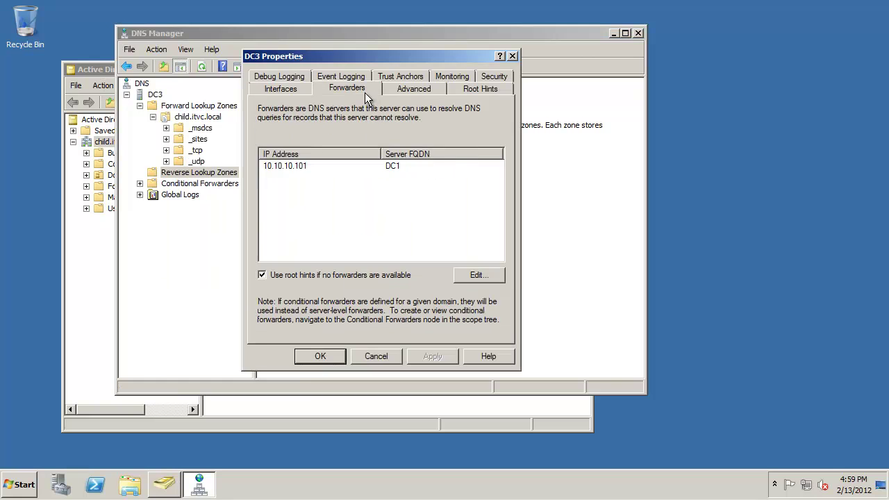
left_click(300, 167)
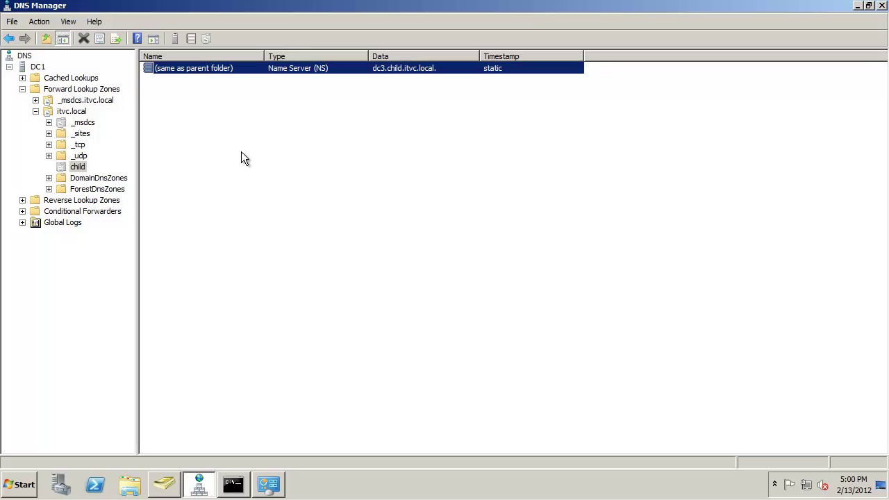
- Open the child delegation's name server record on DC1 to view dc3.child.itvc.local at 10.10.10.103
double_click(318, 68)
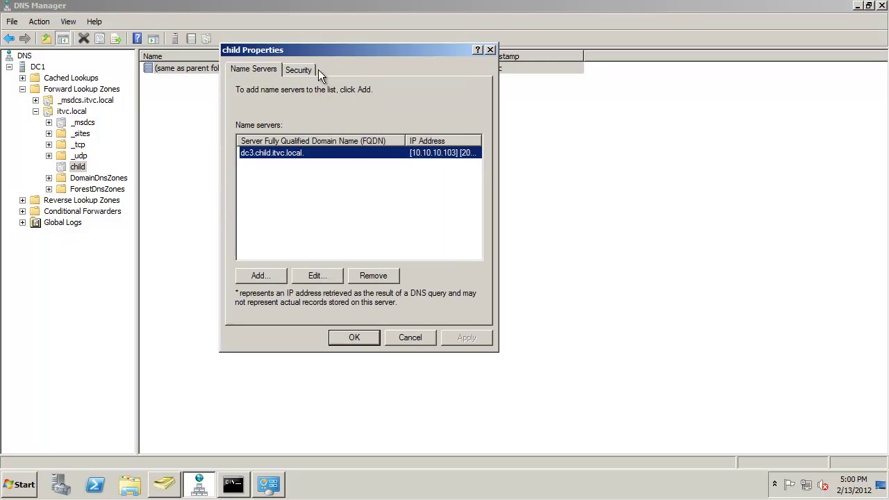